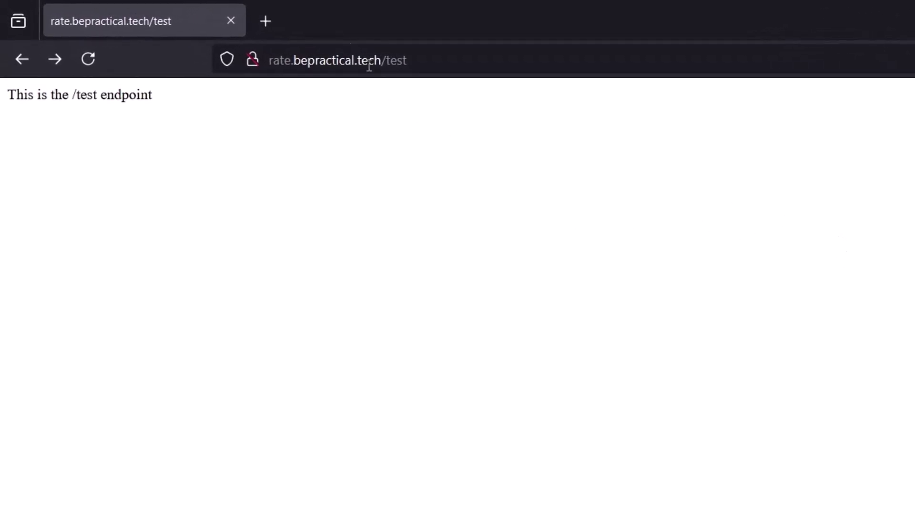
Step: Bring up the bepractical.tech WAF rate limiting rules page, which has no rules yet
left_click_drag(383, 61, 407, 77)
left_click(47, 149)
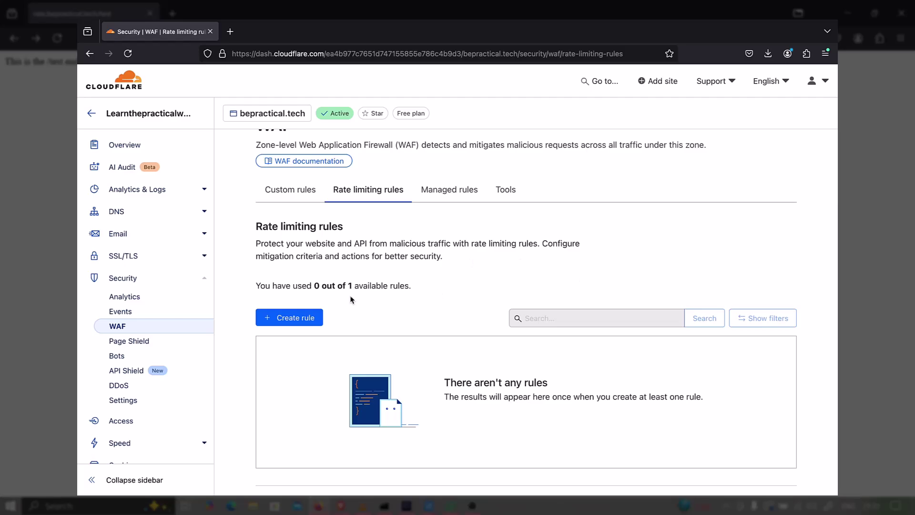
Step: Create a new rate limiting rule named 'test'
left_click_drag(262, 227, 354, 227)
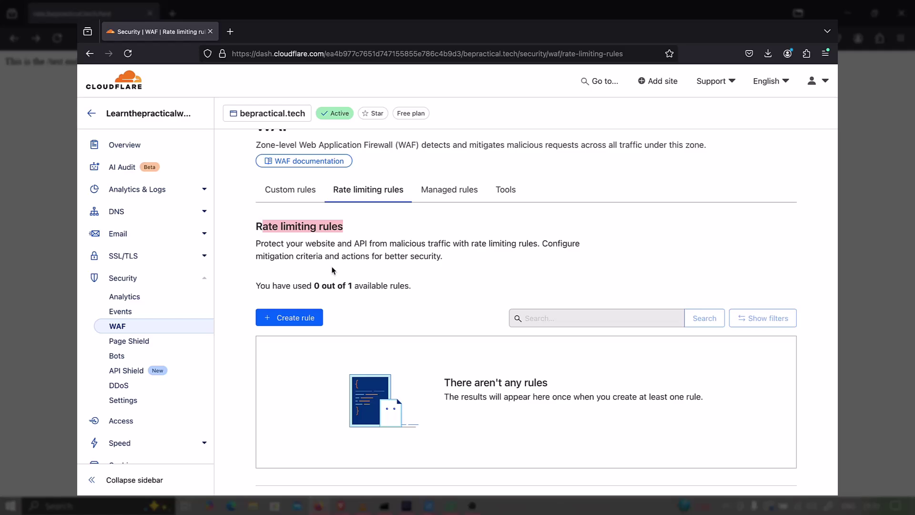
left_click(303, 329)
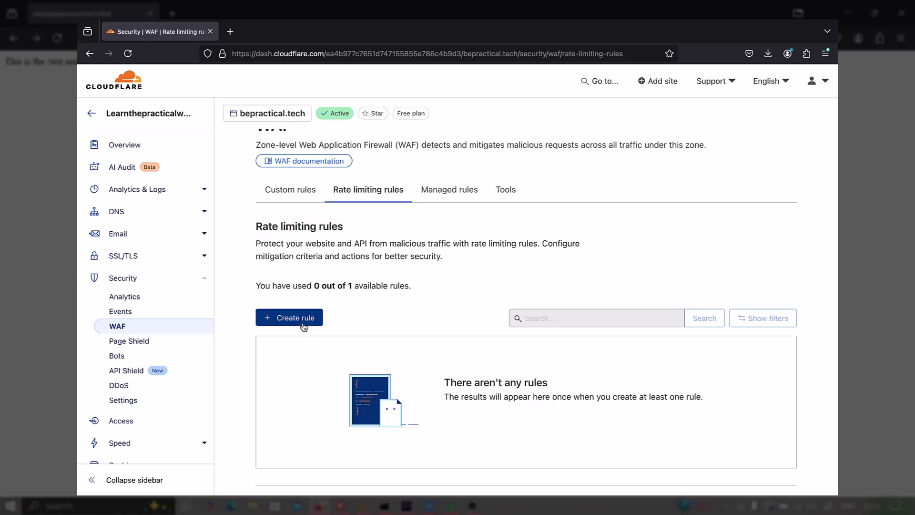
left_click(303, 324)
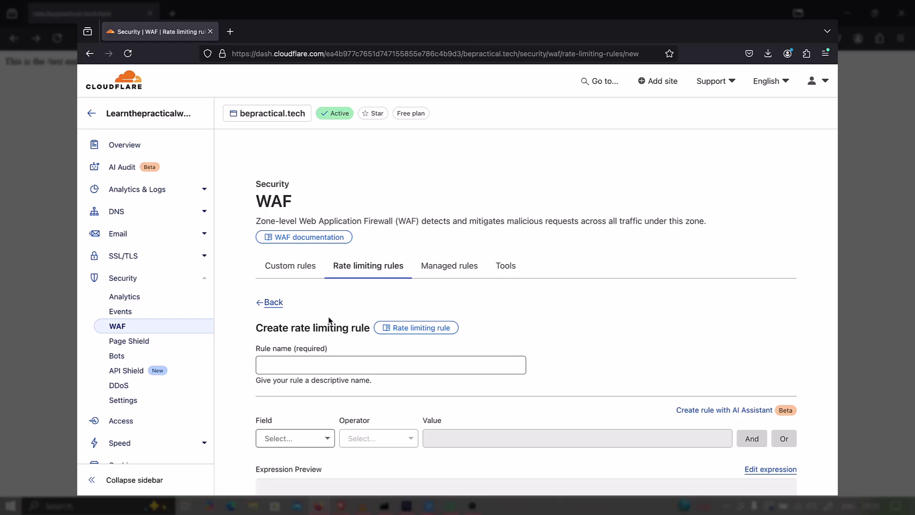
left_click(302, 365)
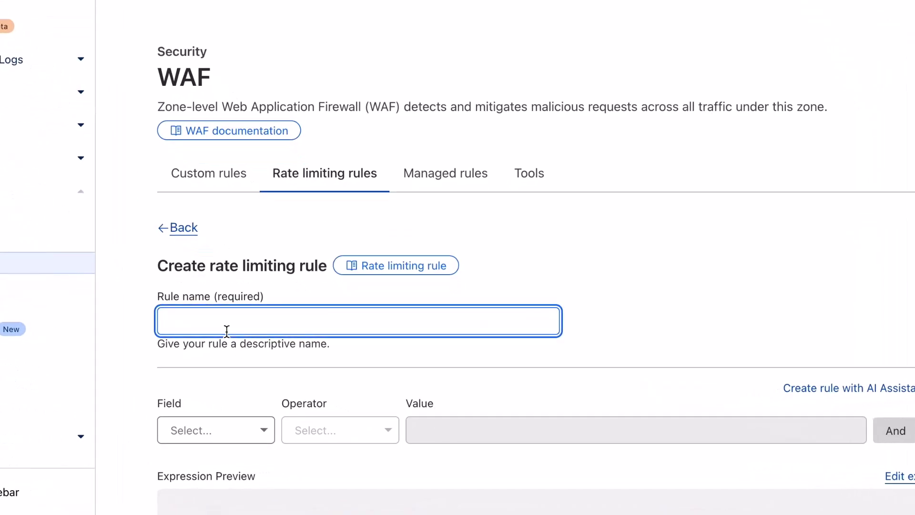
type("test")
key("Tab")
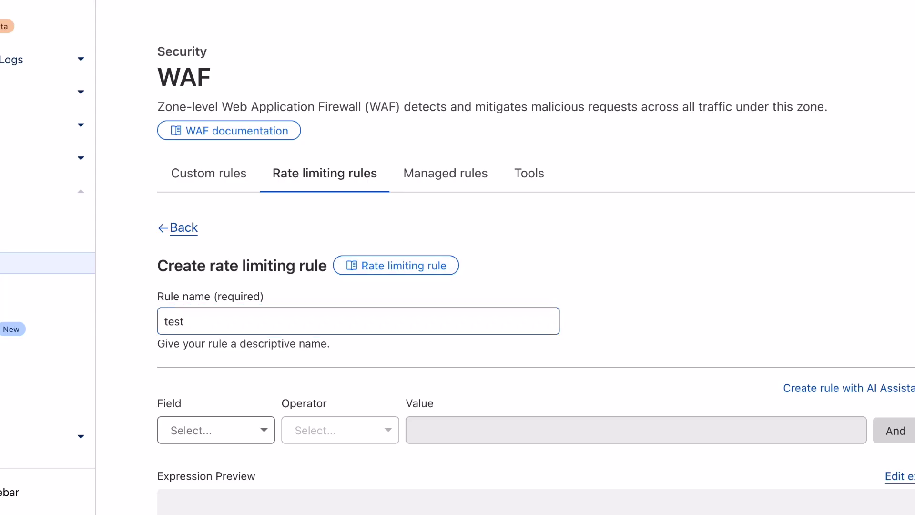
Step: Make the rule match requests where URI Path equals /test
scroll(536, 286, "down", 3)
key("Down")
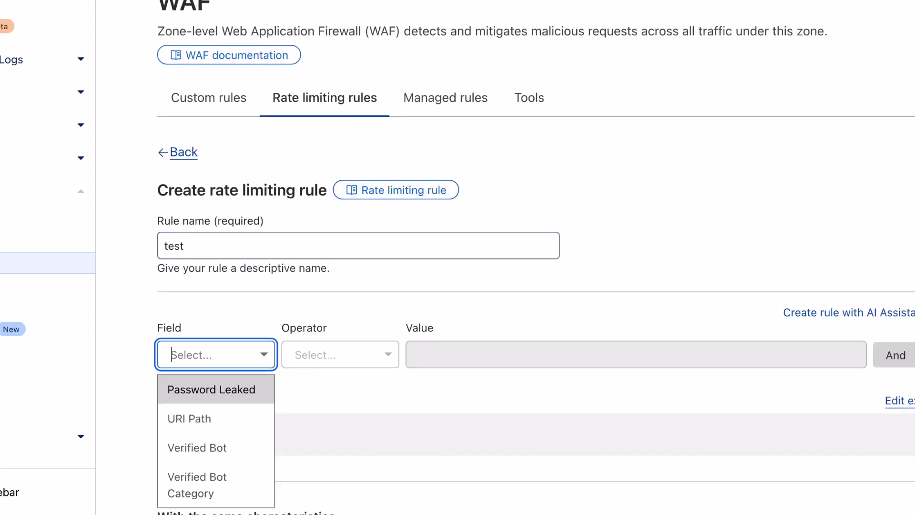
key("Down")
key("Return")
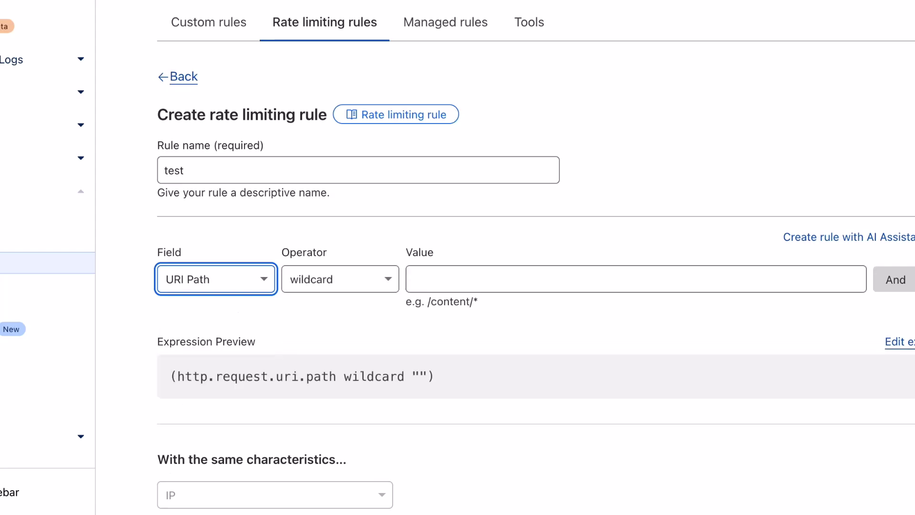
key("Tab")
key("Down")
key("Down")
key("Down")
key("Return")
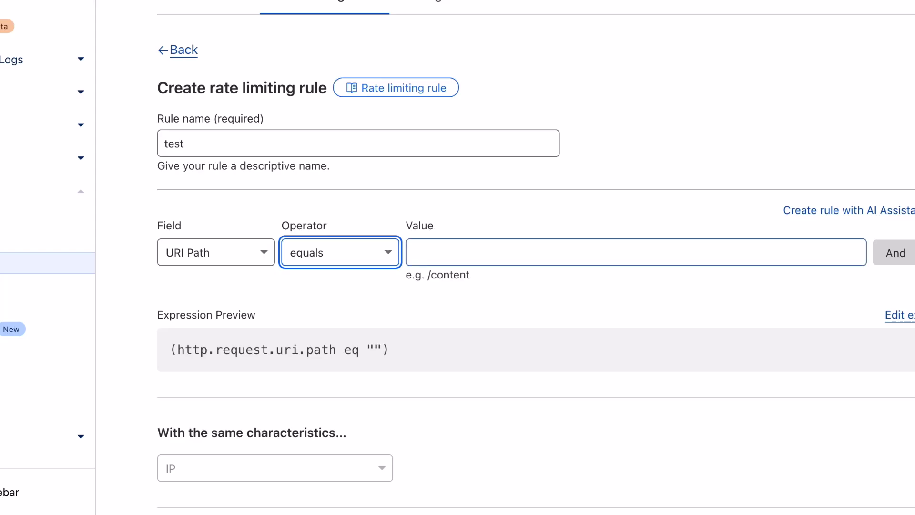
key("Tab")
type("/test")
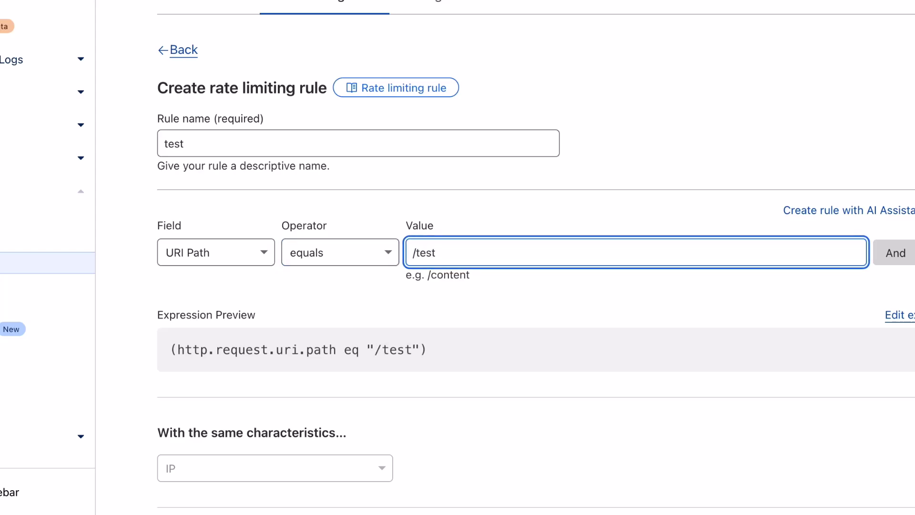
scroll(535, 258, "down", 2)
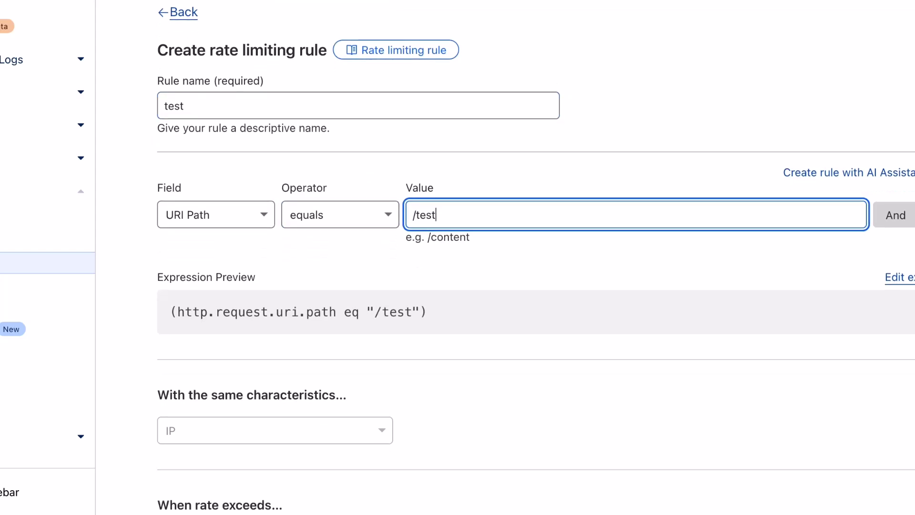
scroll(535, 258, "down", 6)
Step: Set the rate threshold to 5 requests per 10 seconds
left_click(200, 251)
double_click(168, 203)
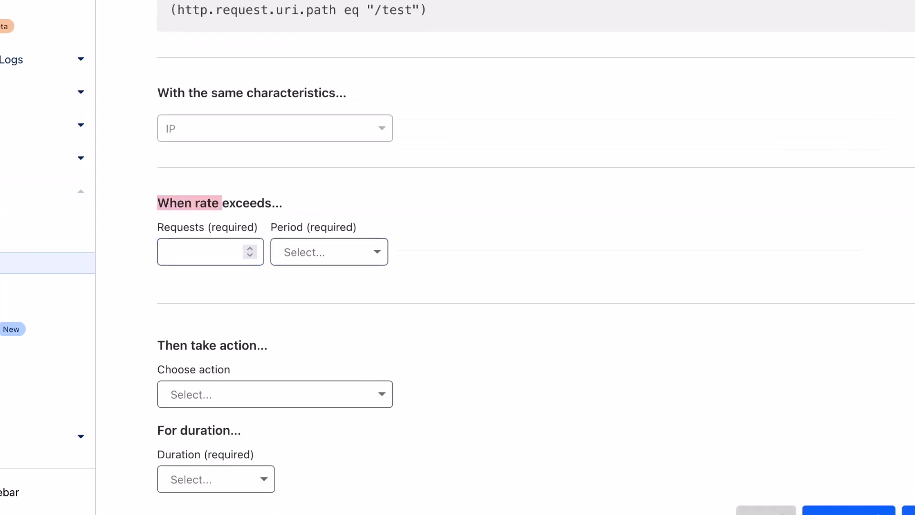
left_click(200, 251)
type("5")
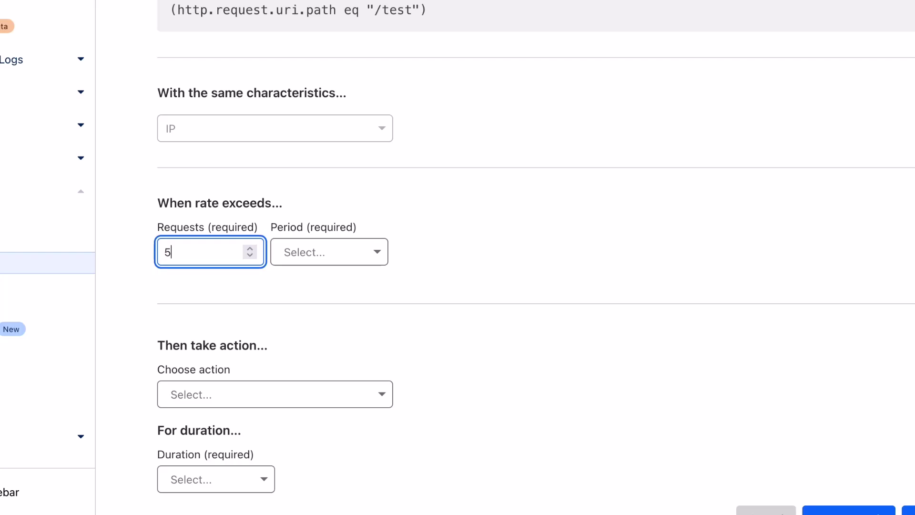
left_click(328, 251)
left_click(310, 286)
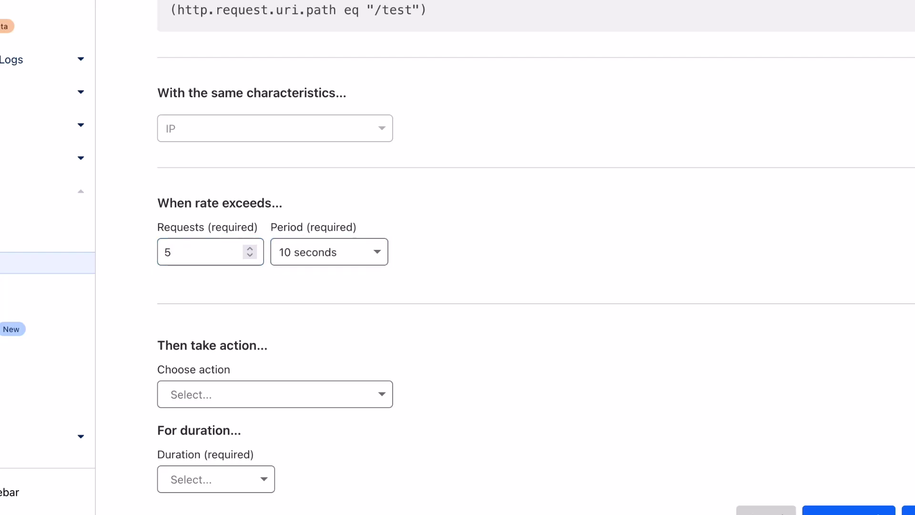
Step: Choose the Block action with a 10-second block duration
scroll(535, 258, "down", 3)
left_click(275, 281)
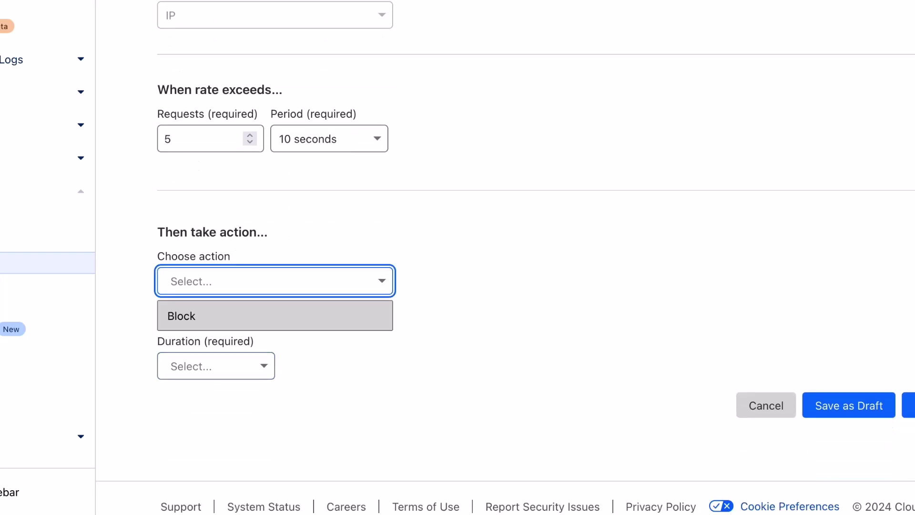
key("Return")
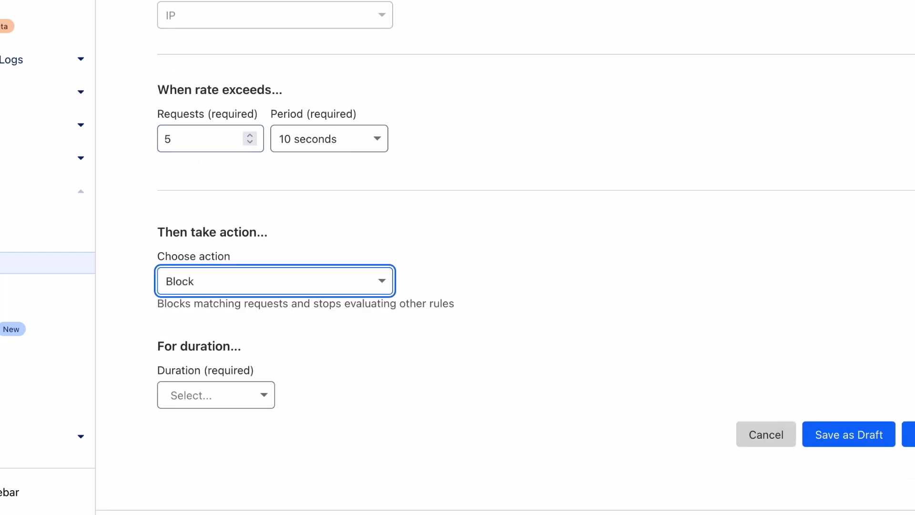
key("shift+Tab")
key("shift+Tab")
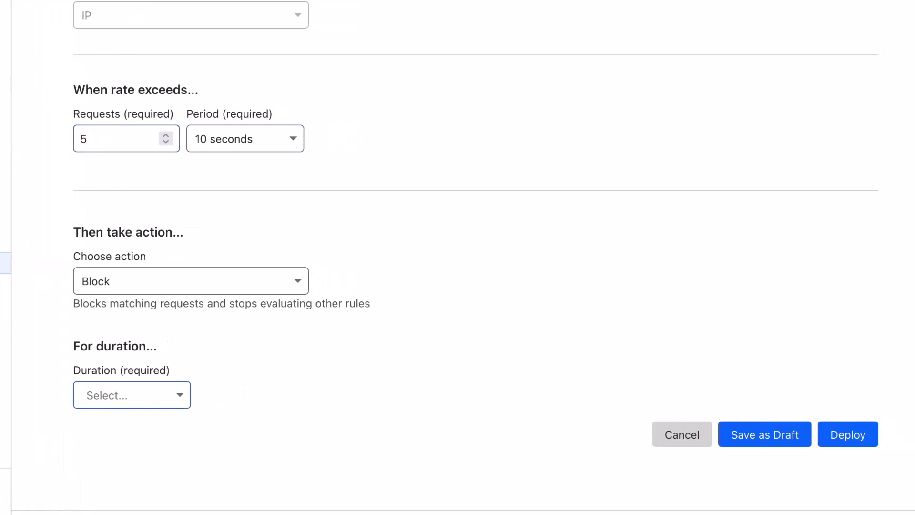
left_click(132, 395)
key("Return")
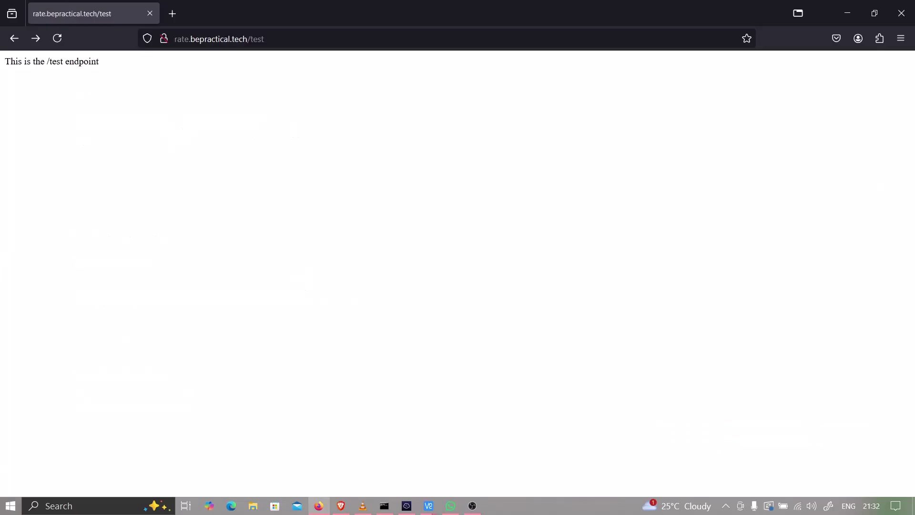
Step: Copy the /test page address from the address bar
left_click(220, 39)
right_click(221, 40)
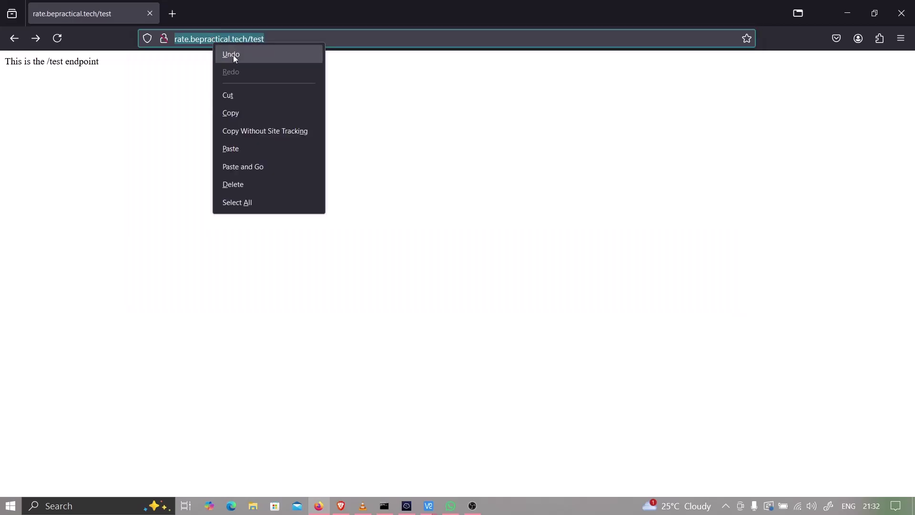
left_click(231, 113)
Step: Launch Kali Linux and start an ffuf -u "" command with the caret between the quotes
left_click(1, 511)
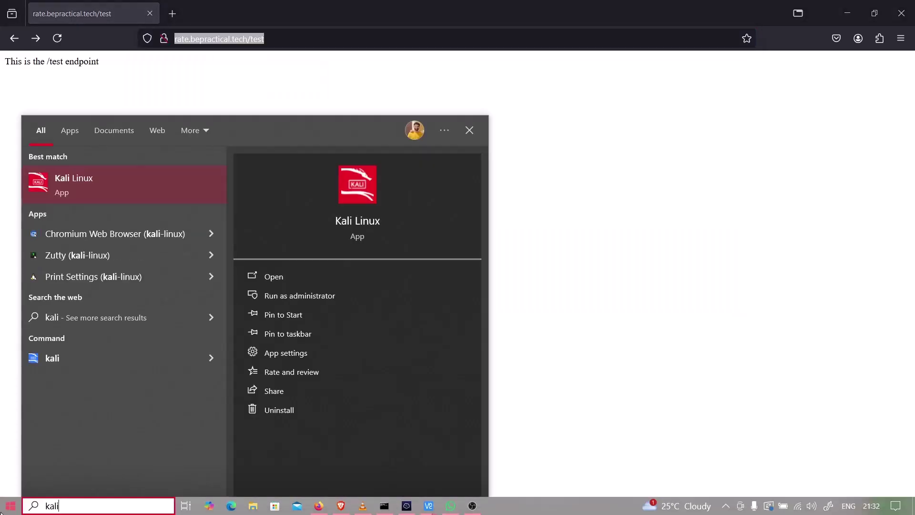
key("Return")
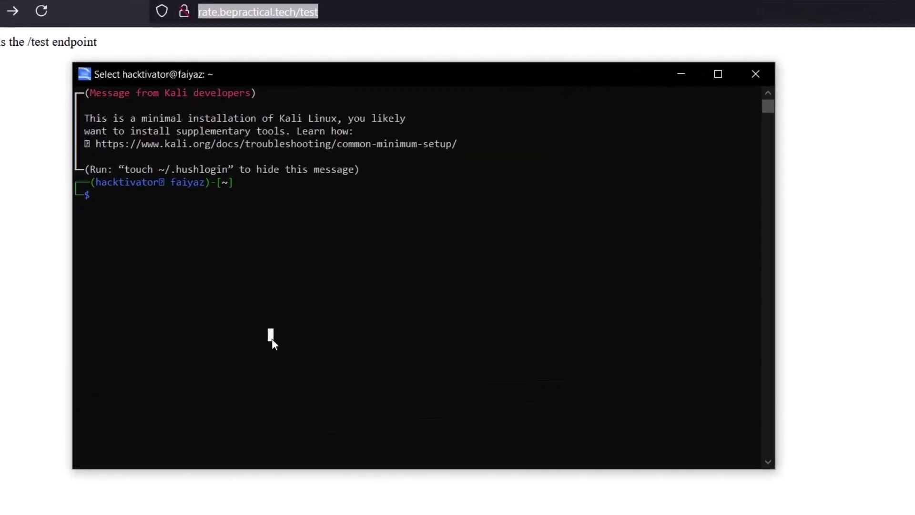
key("Left")
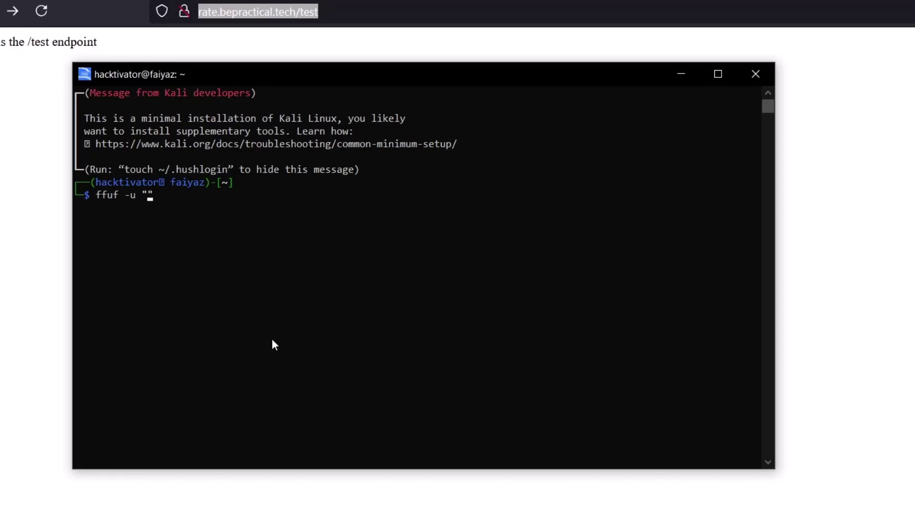
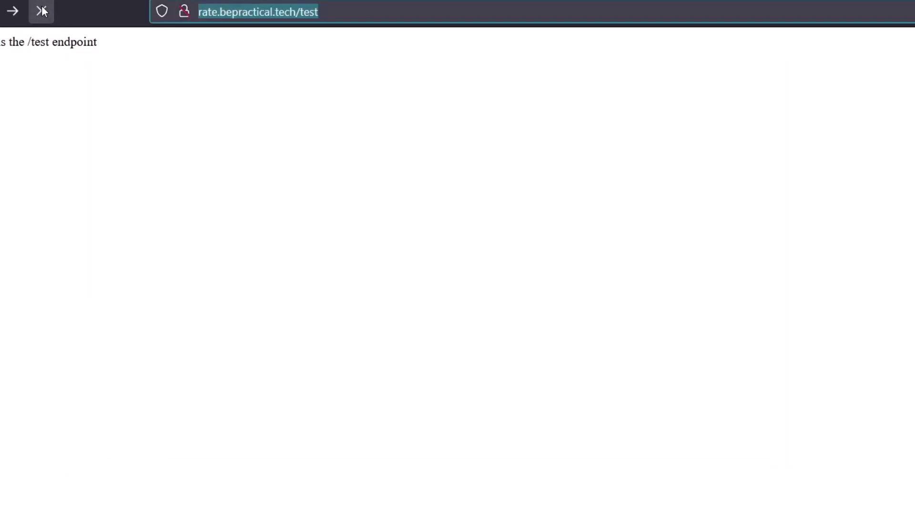
Step: Reload rate.bepractical.tech/test and deselect the page text so the /test endpoint message shows cleanly
left_click_drag(99, 51, 0, 44)
left_click(85, 91)
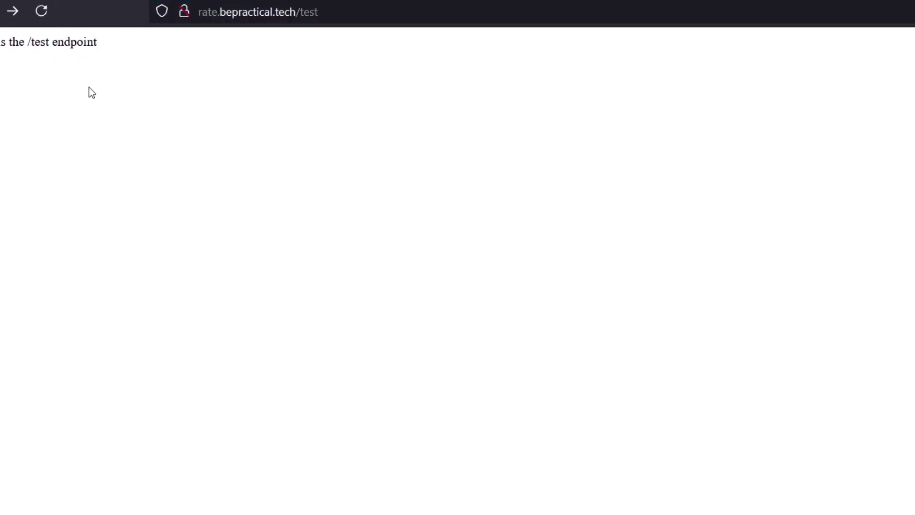
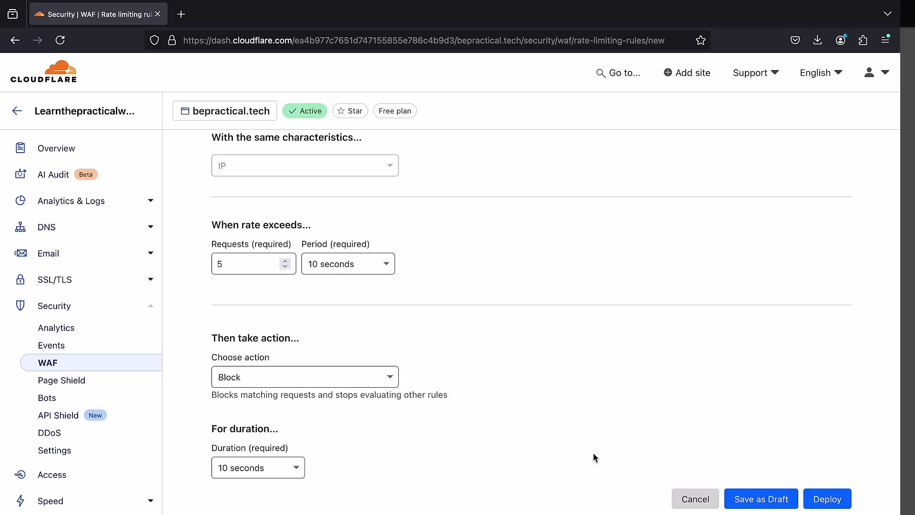
Step: Deploy the 'test' rate limiting rule and confirm it is listed as order 1, Block on URI Path, enabled
left_click(823, 498)
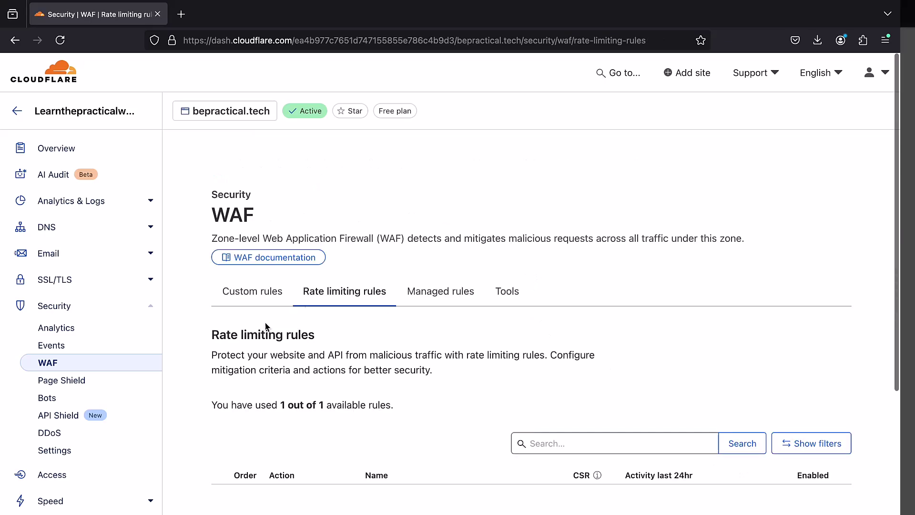
scroll(483, 411, "down", 3)
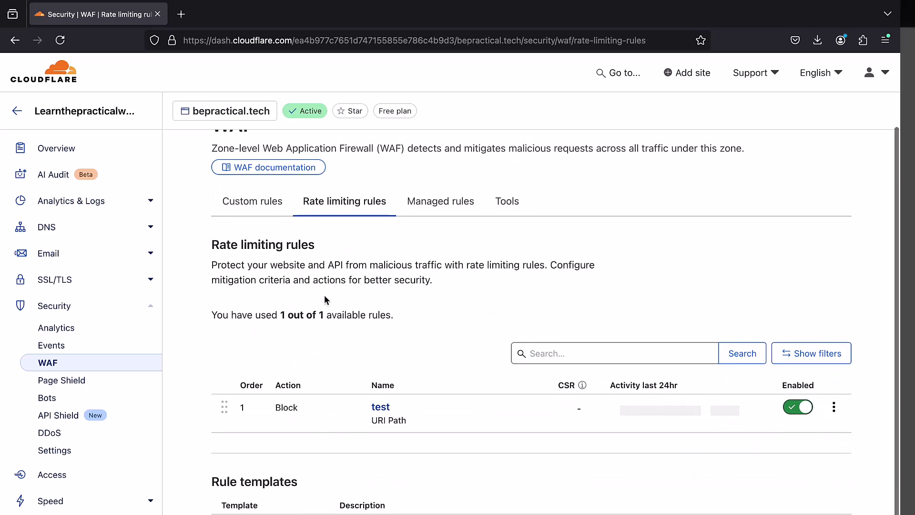
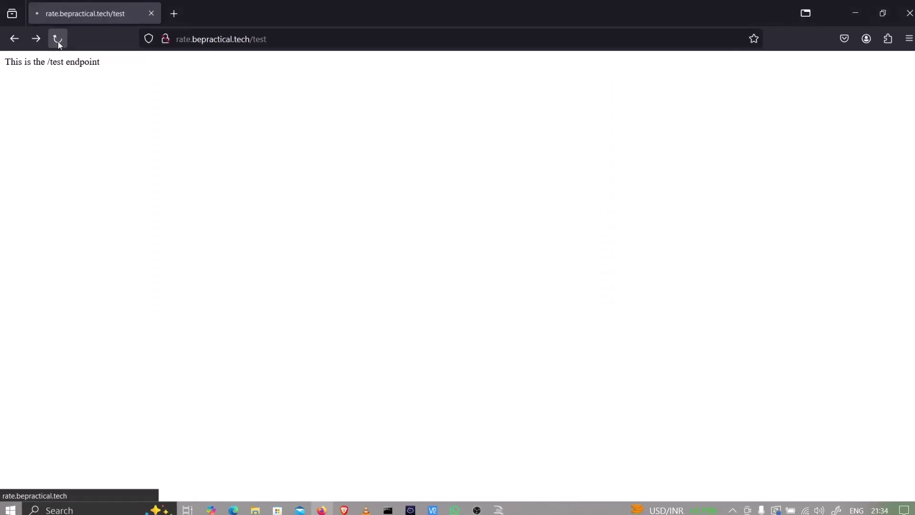
Step: Highlight the Error 1015 heading text on the page, then clear the selection
left_click_drag(168, 88, 373, 93)
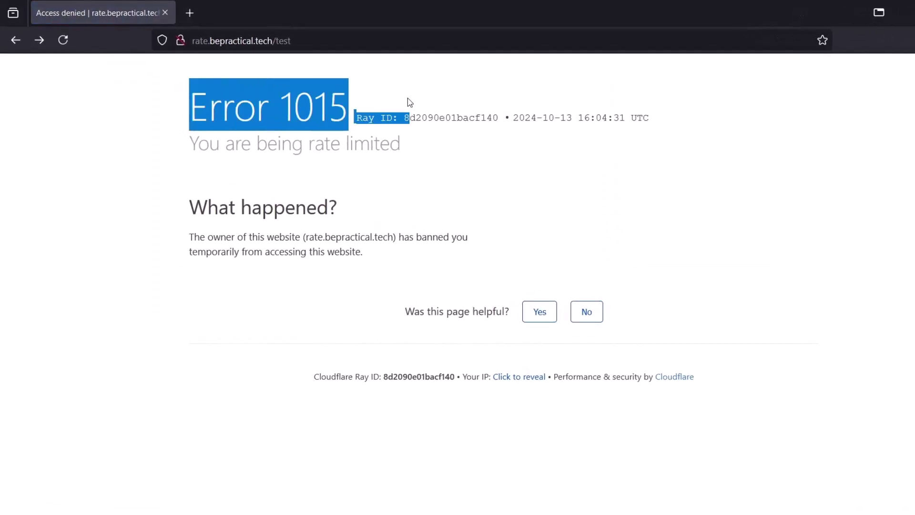
left_click(367, 190)
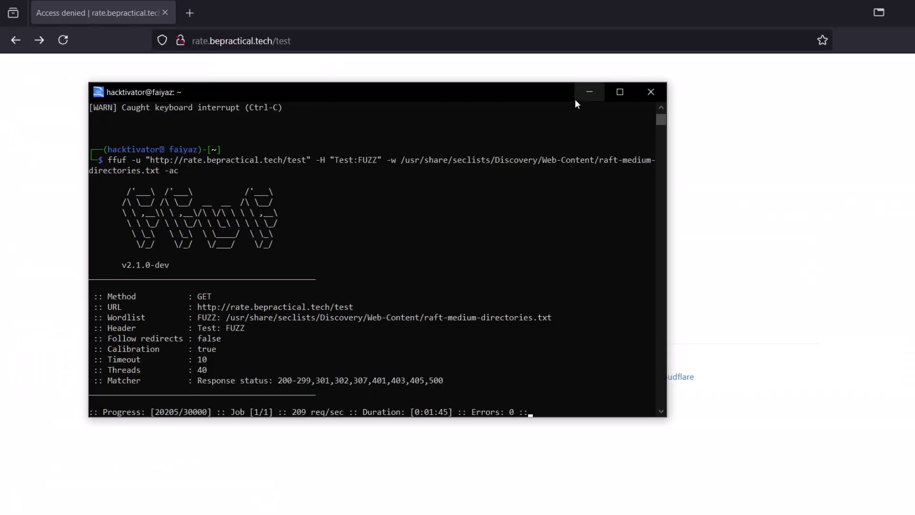
Step: Minimize the terminal to bring back Firefox's Error 1015 rate-limited page
left_click(582, 94)
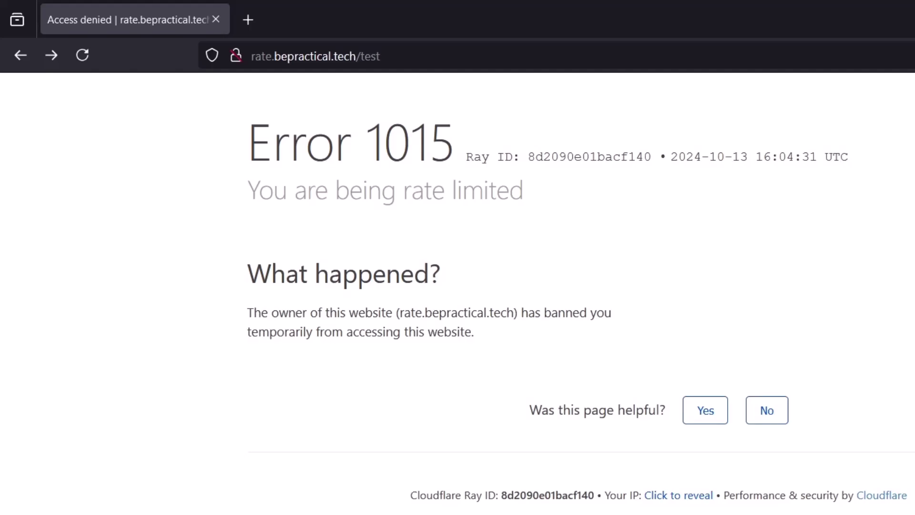
Step: Load rate.bepractical.tech/test again with the query string ?test=best appended
left_click(502, 57)
left_click(507, 64)
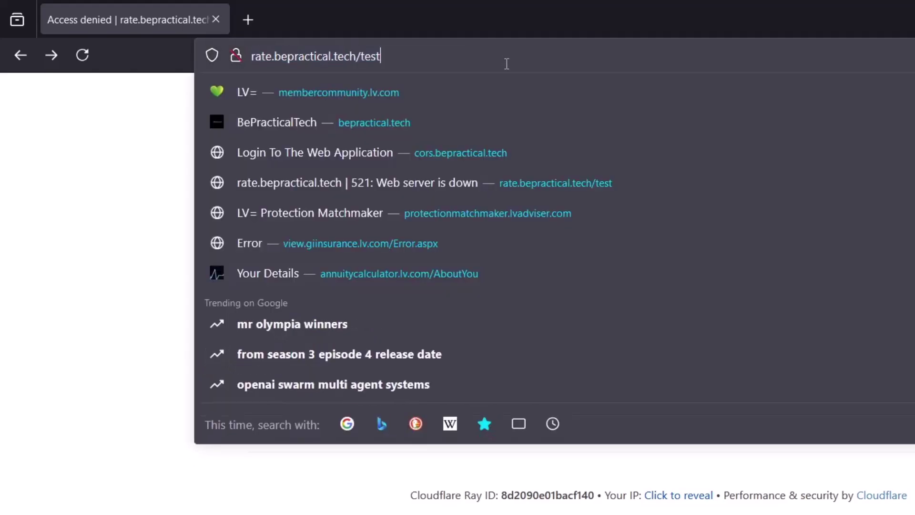
type("?")
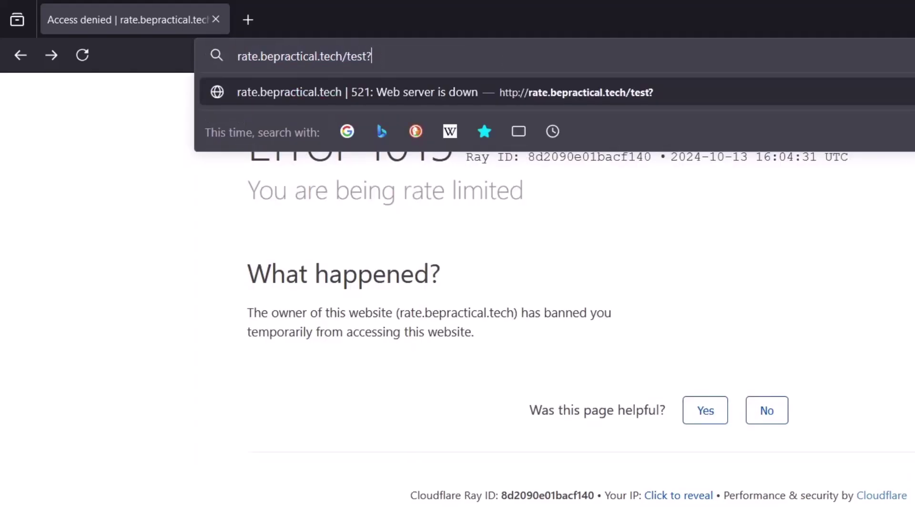
type("test=best")
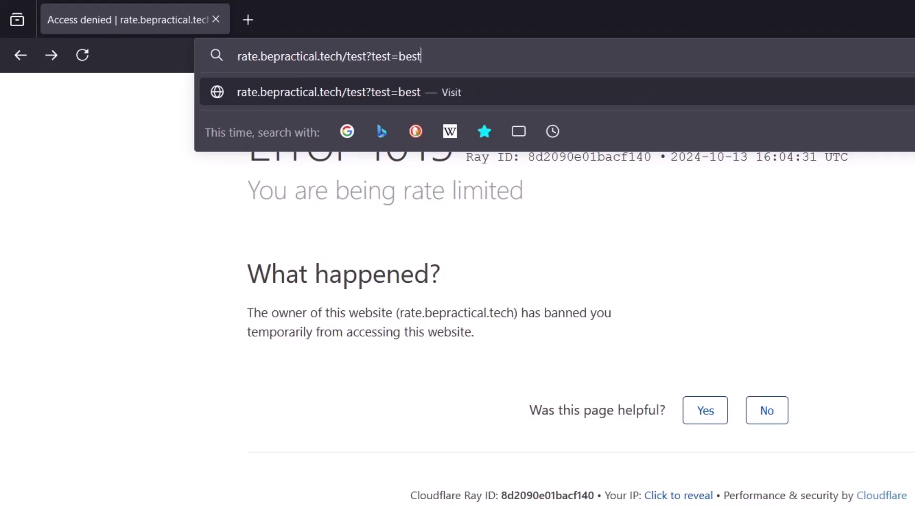
key("Return")
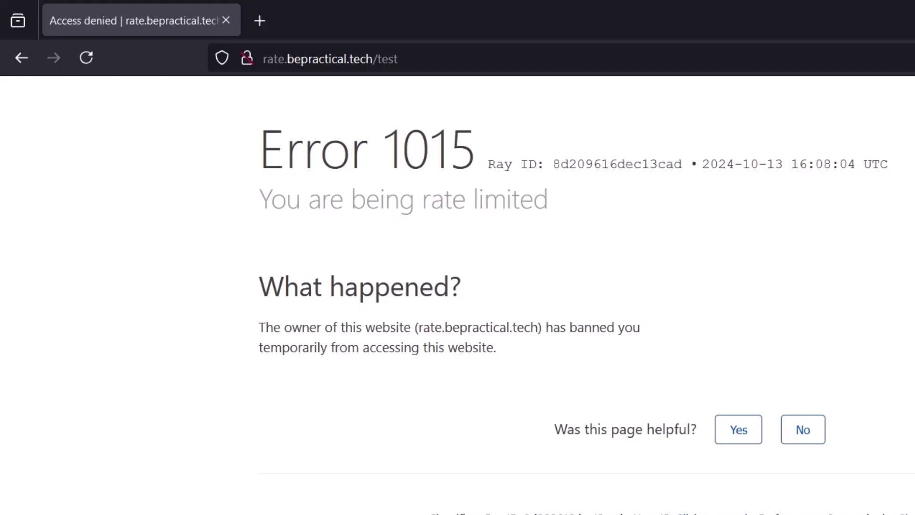
Step: Reload the rate.bepractical.tech/test page and highlight part of the rate-limited message
left_click(456, 60)
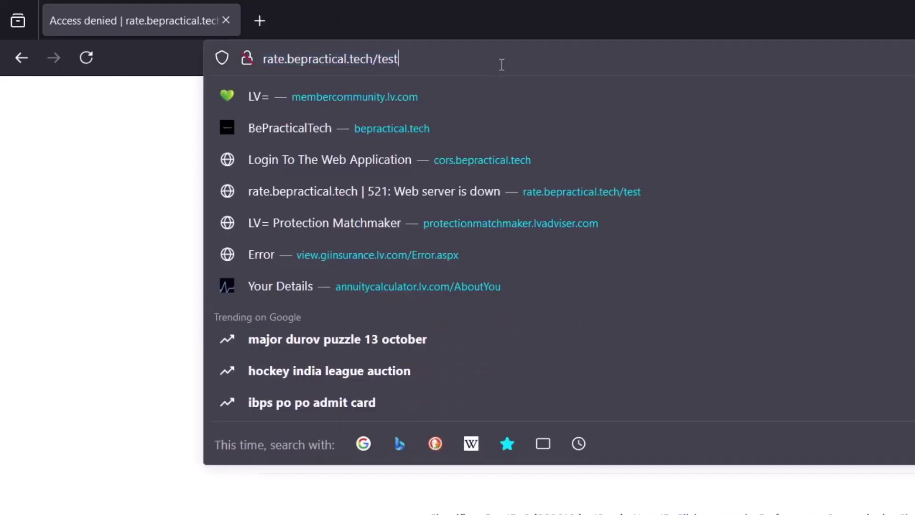
key("Return")
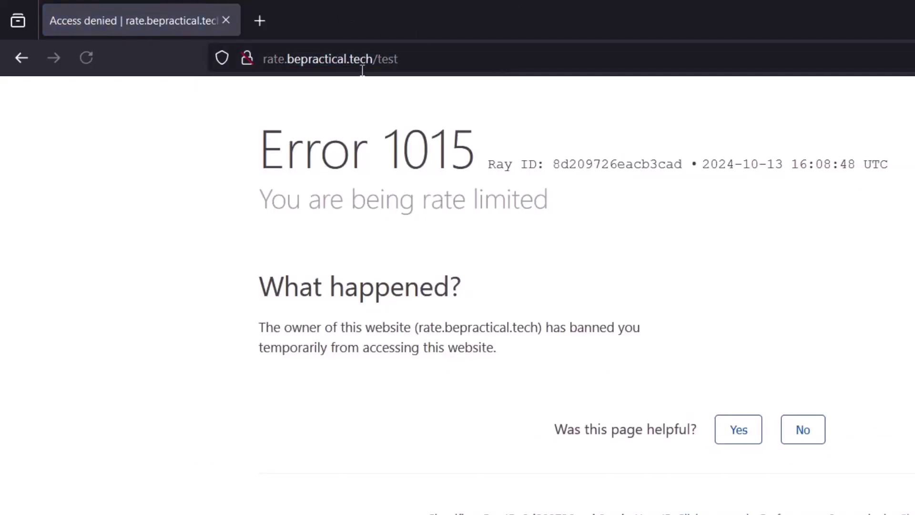
left_click_drag(260, 198, 520, 199)
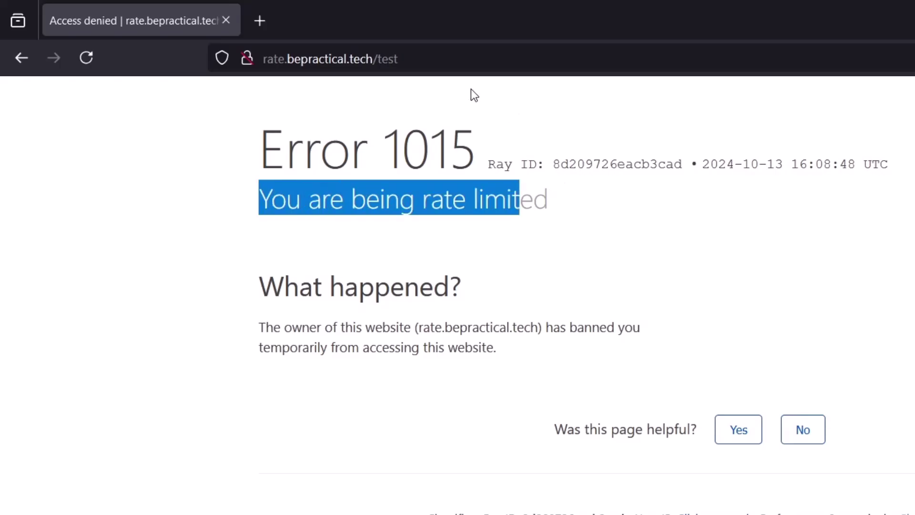
Step: Load the test address with a trailing slash, as /test/
left_click(431, 61)
left_click(469, 57)
key("Return")
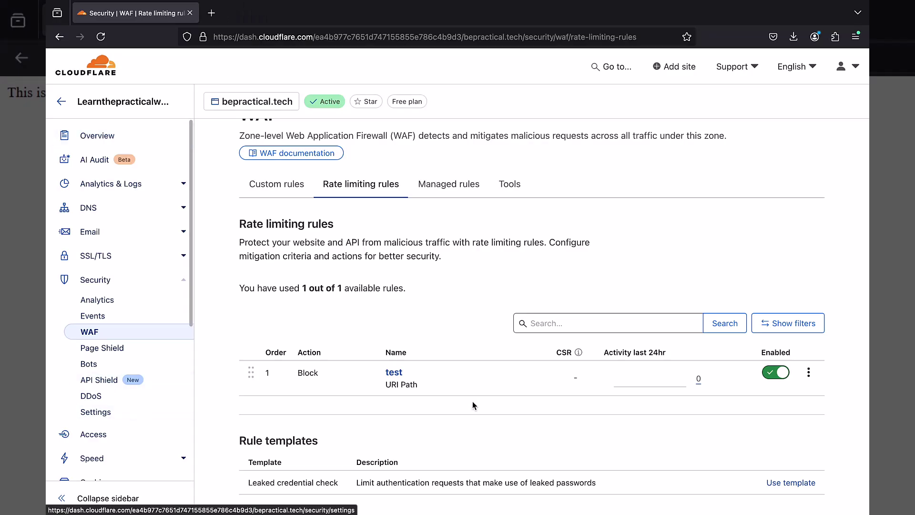
Step: Open the test rule and change its URI Path operator from equals to contains
left_click(396, 372)
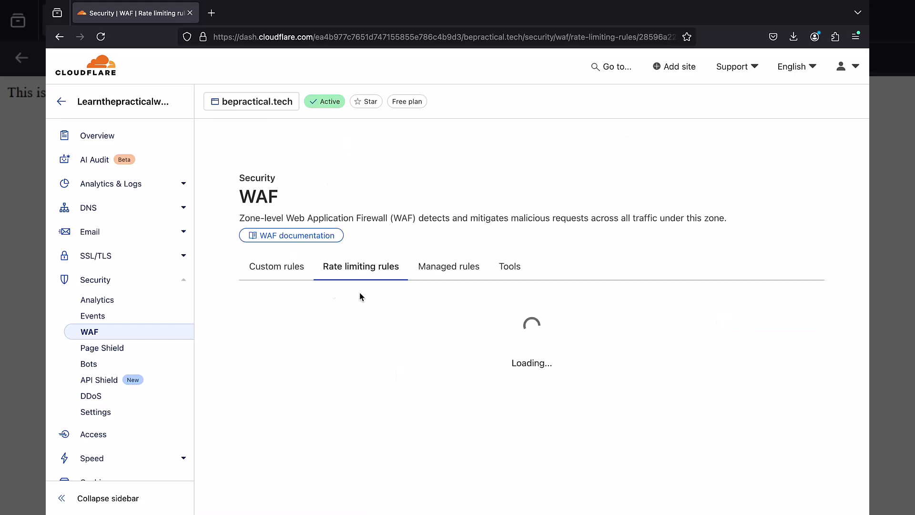
scroll(381, 343, "down", 3)
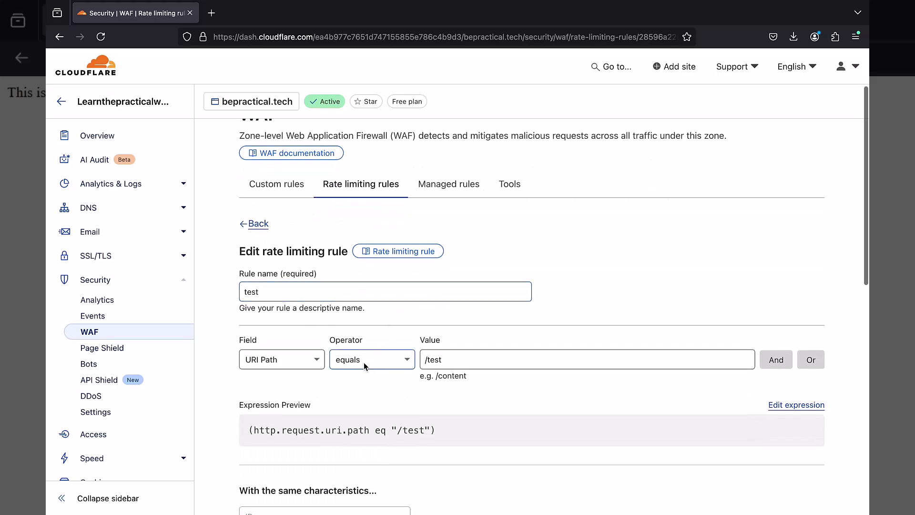
left_click(364, 362)
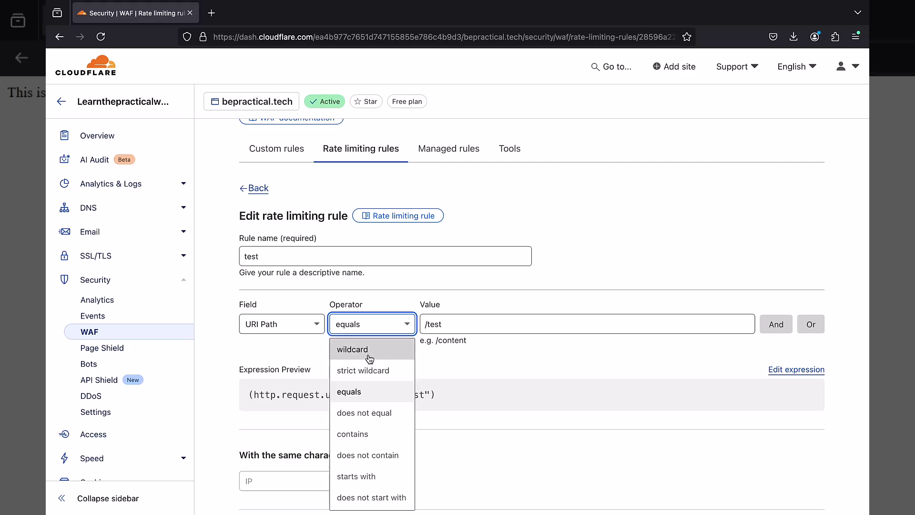
left_click(361, 436)
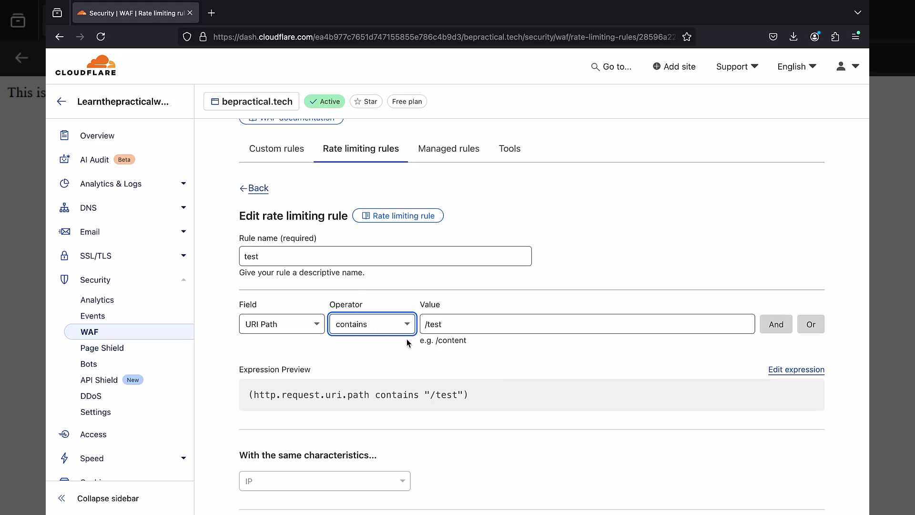
left_click_drag(446, 323, 425, 324)
Step: Remove the leading slash so the condition value reads test
left_click(426, 324)
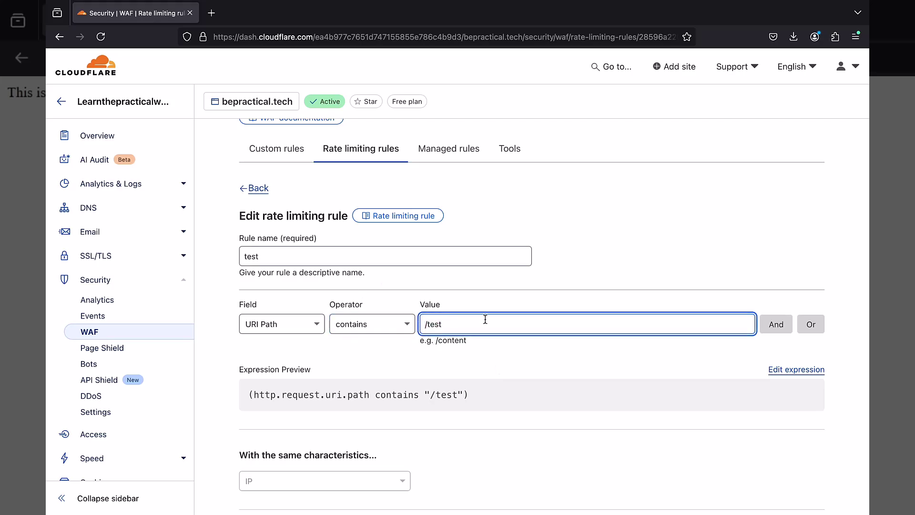
key("BackSpace")
double_click(431, 324)
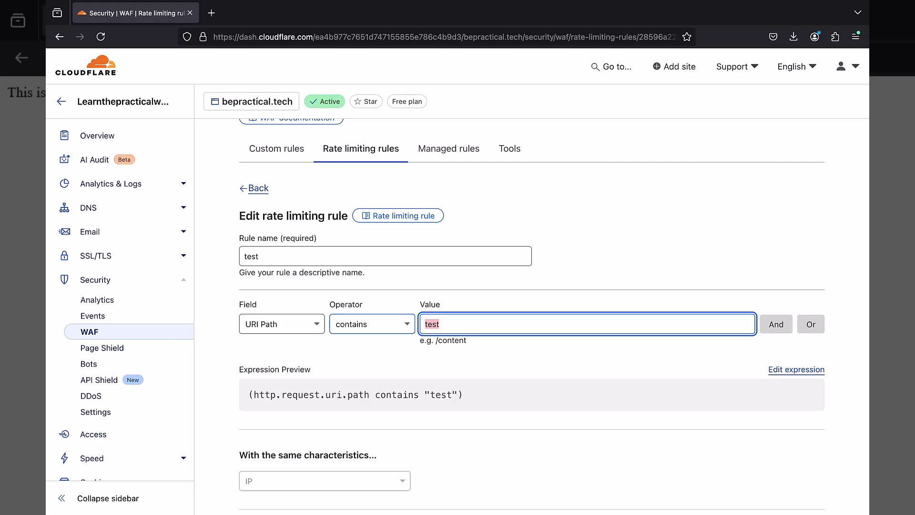
Step: Add an Or condition: URI Path contains Test
left_click(776, 324)
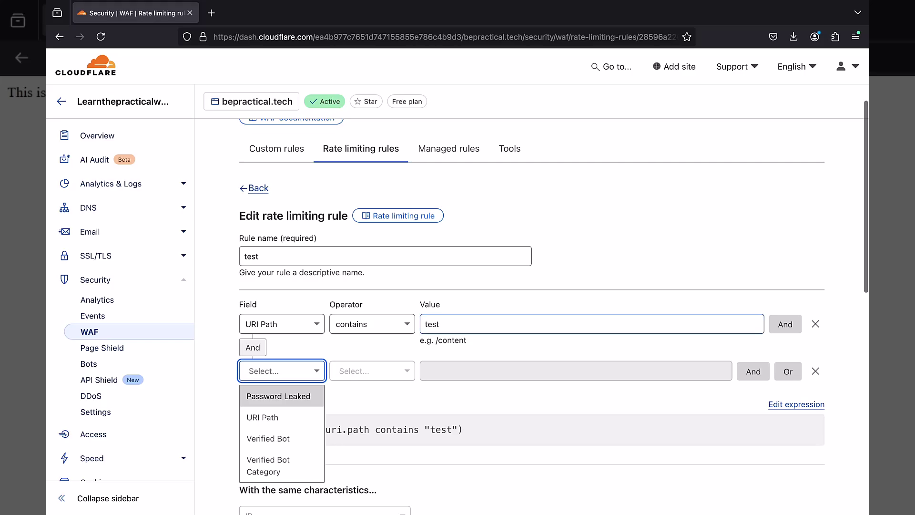
left_click(816, 371)
left_click(811, 324)
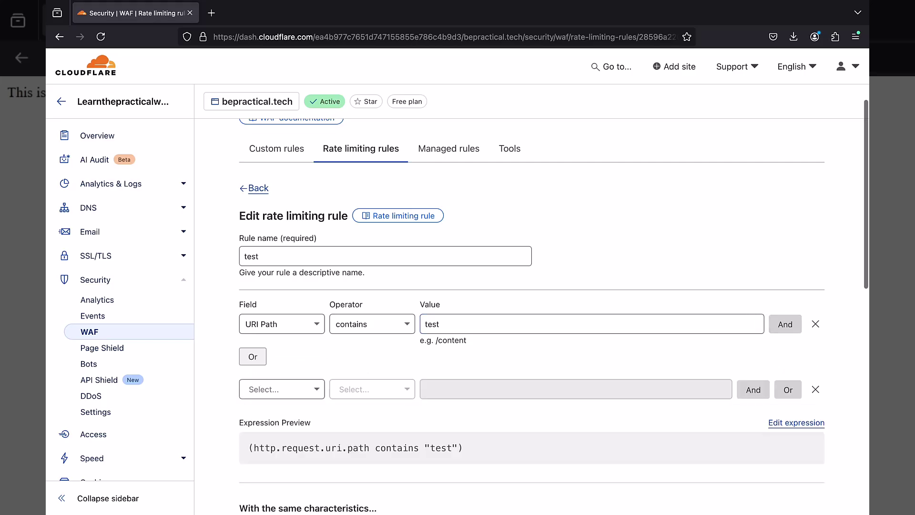
left_click(262, 434)
key("Down")
key("Down")
key("Down")
key("Down")
key("Return")
key("Tab")
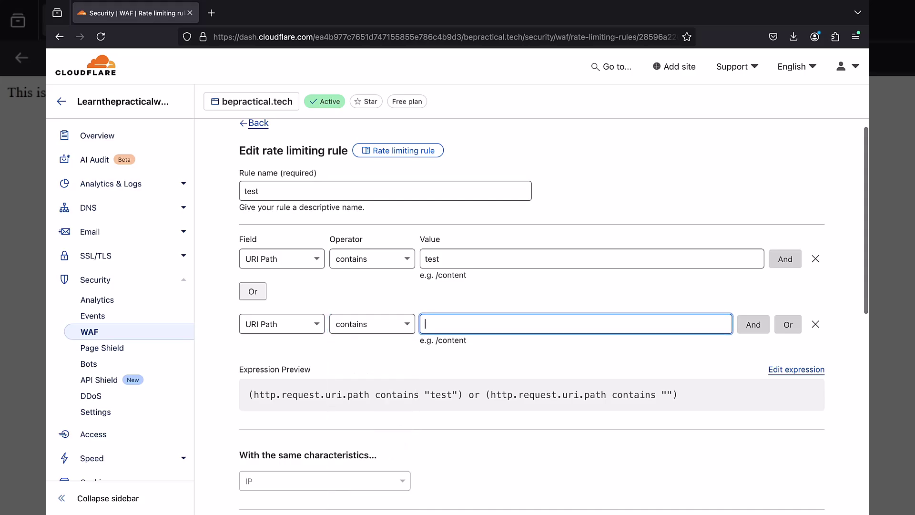
type("Test")
key("Tab")
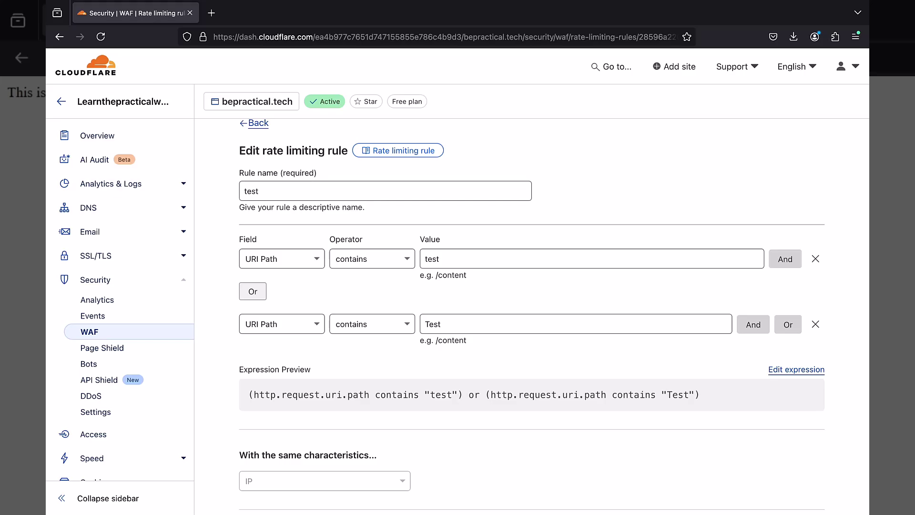
scroll(553, 315, "down", 10)
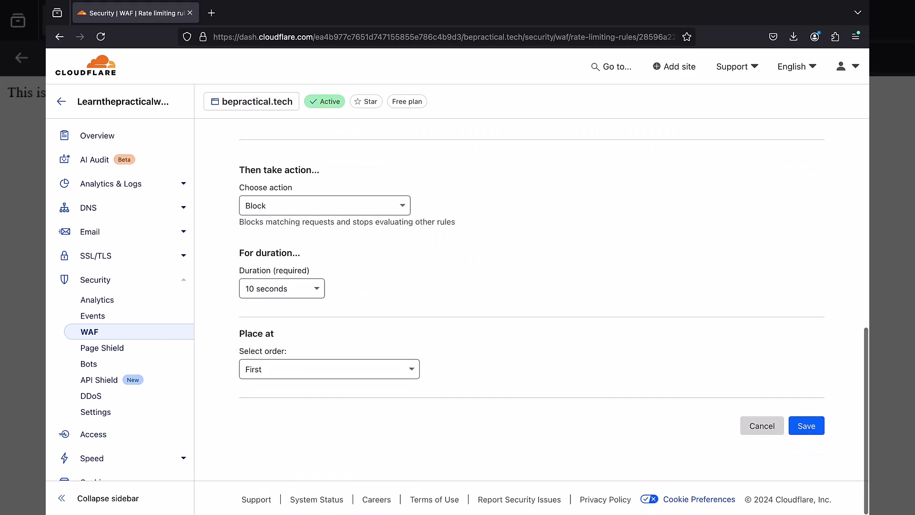
Step: Save the edited rule with its Block action lasting 10 seconds
left_click(807, 428)
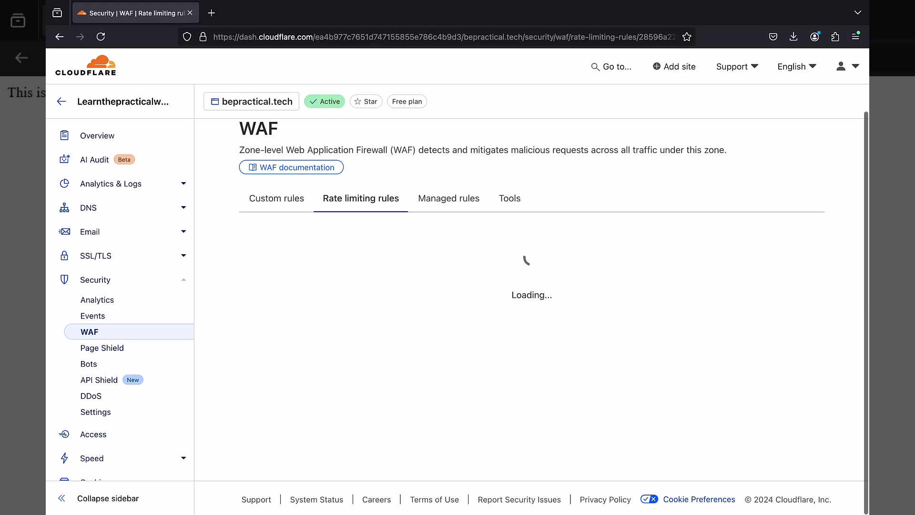
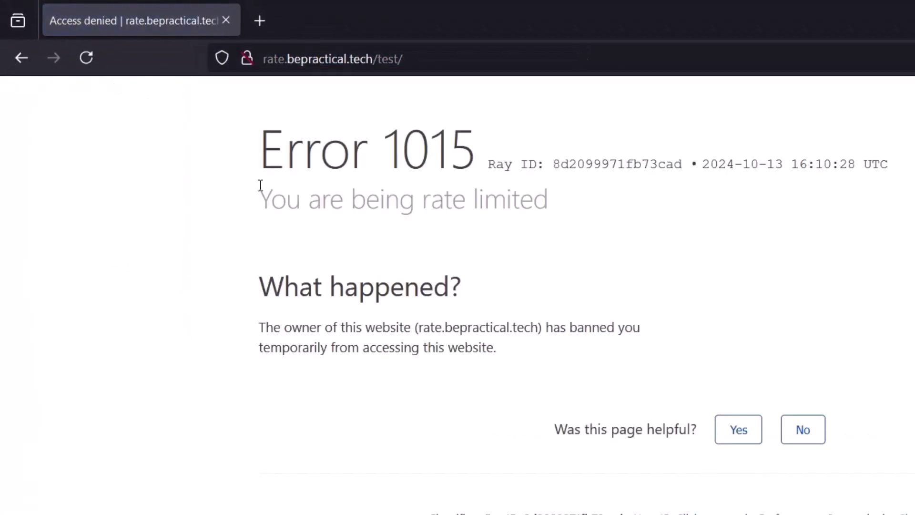
Step: Highlight the Error 1015 "You are being rate limited" message on rate.bepractical.tech/test/, then clear the selection
left_click_drag(261, 187, 548, 200)
left_click_drag(598, 243, 656, 221)
left_click_drag(259, 198, 561, 223)
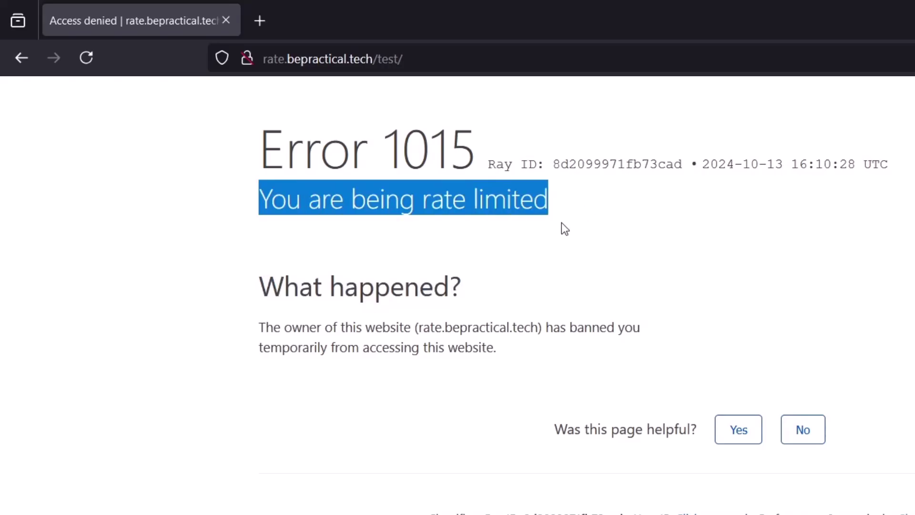
left_click(701, 242)
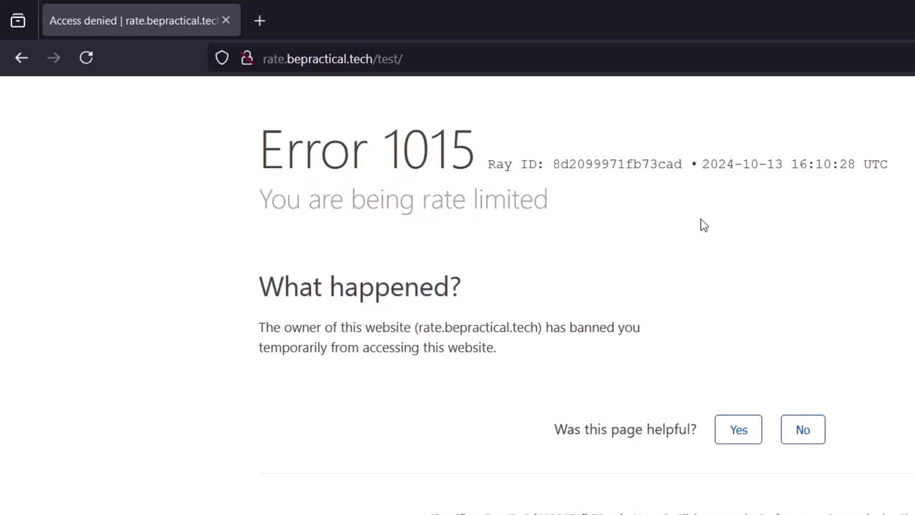